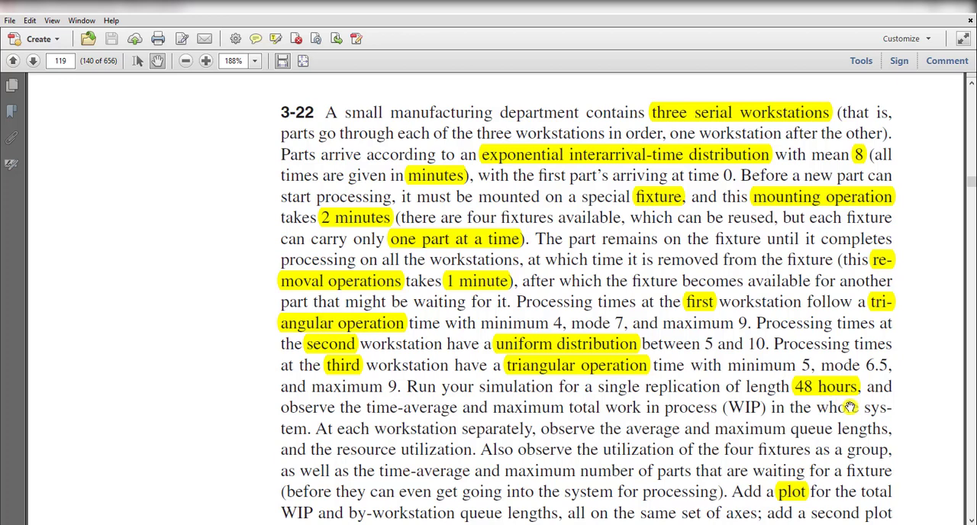
Read the rest of the exercise 3-22 problem statement and switch to the Arena model.
scroll(687, 426, down, 3)
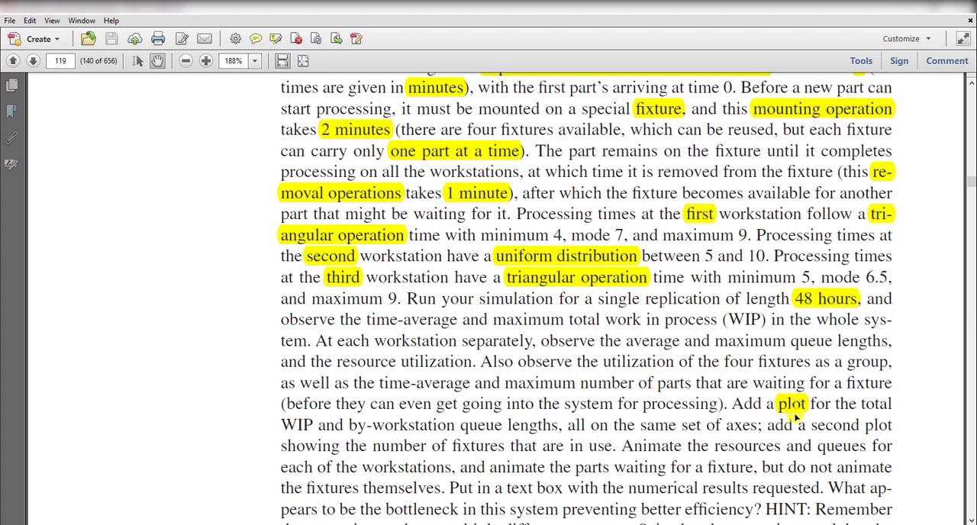
click(902, 10)
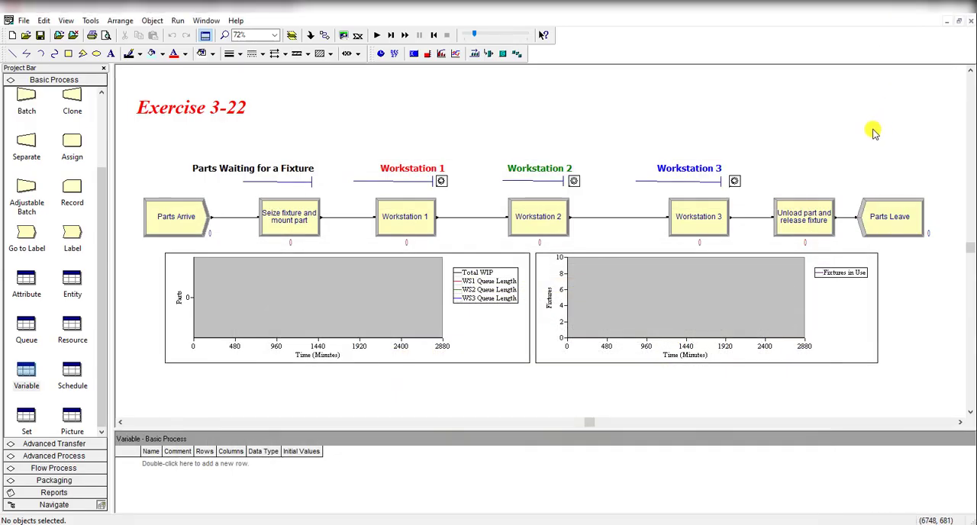
scroll(50, 130, up, 2)
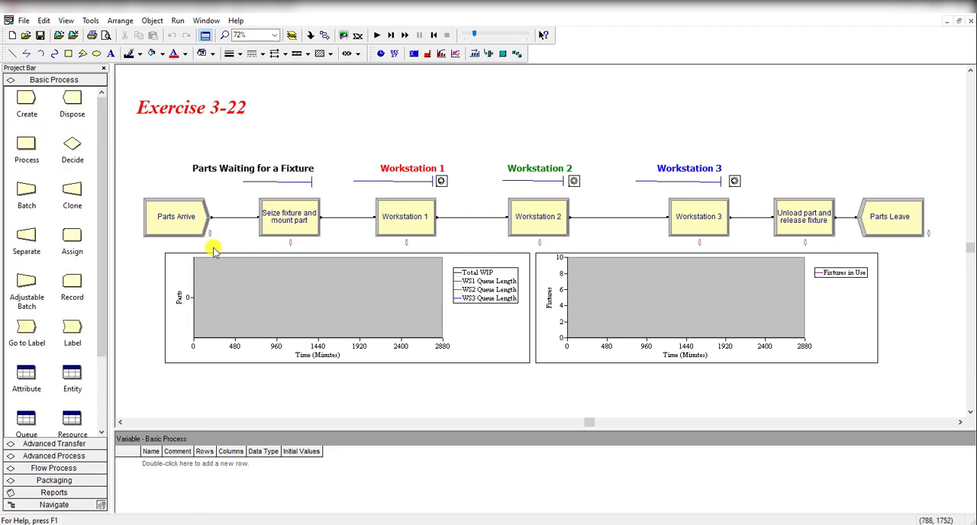
Review the entity type and interarrival-time settings of the Parts Arrive module.
double_click(192, 219)
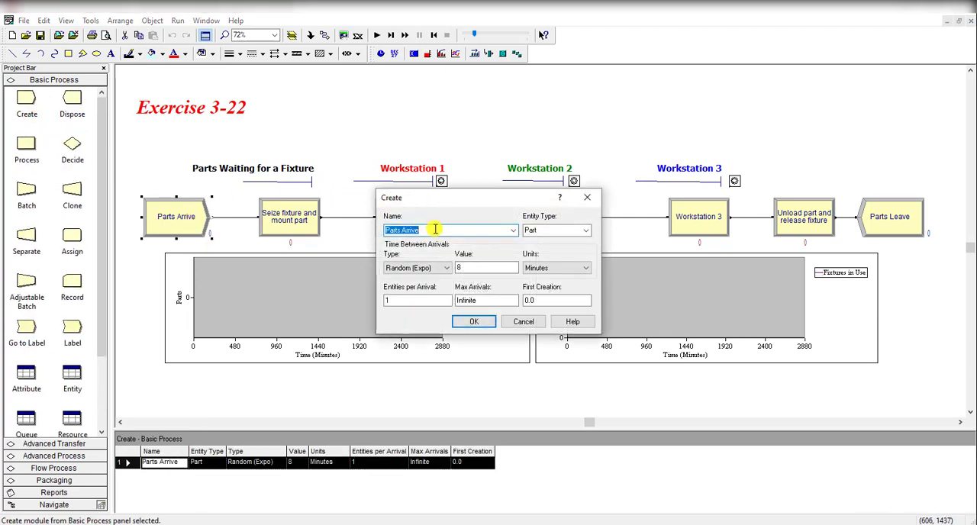
click(435, 229)
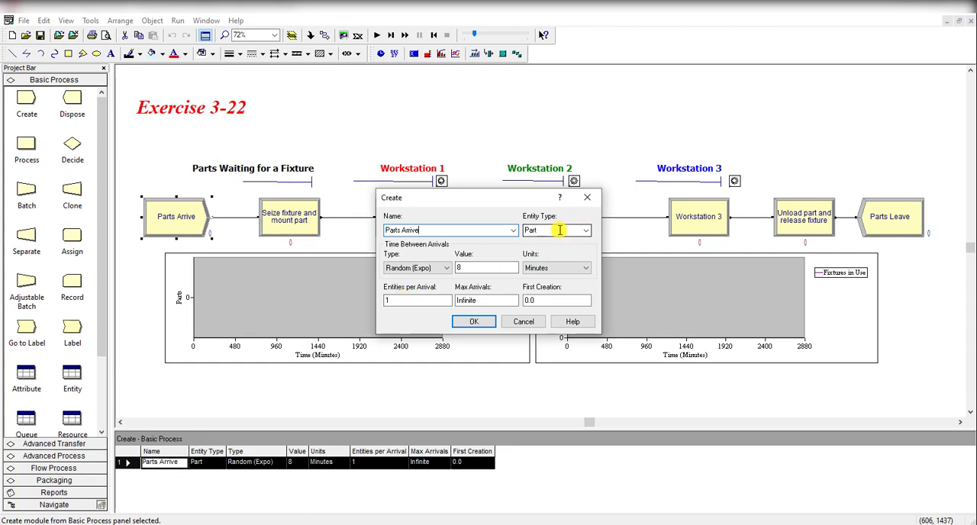
click(474, 322)
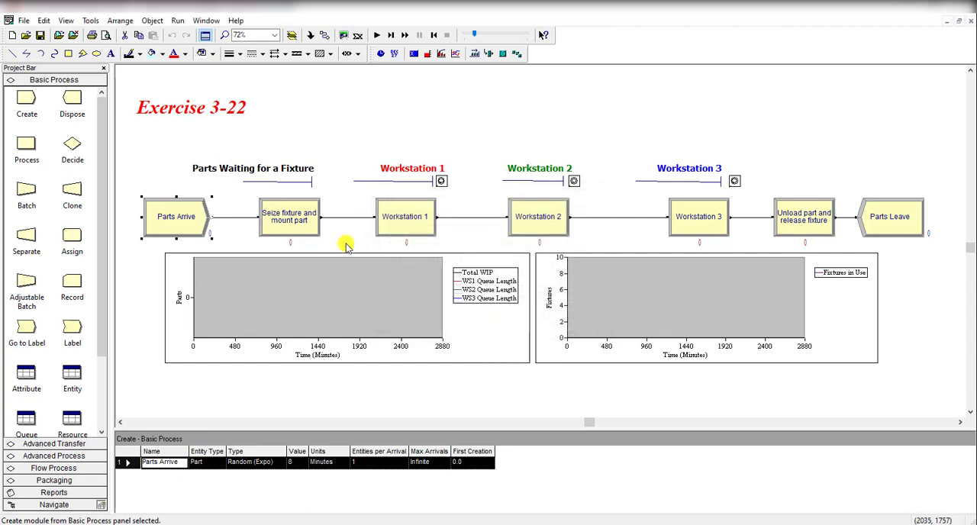
Review the action options, fixture resource and mounting delay of the "Seize fixture and mount part" process.
click(309, 204)
double_click(310, 205)
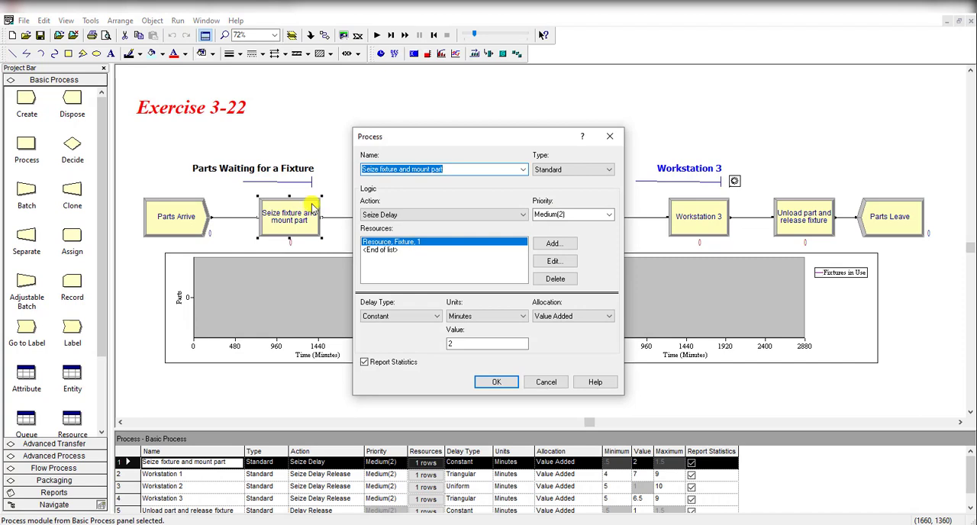
click(476, 168)
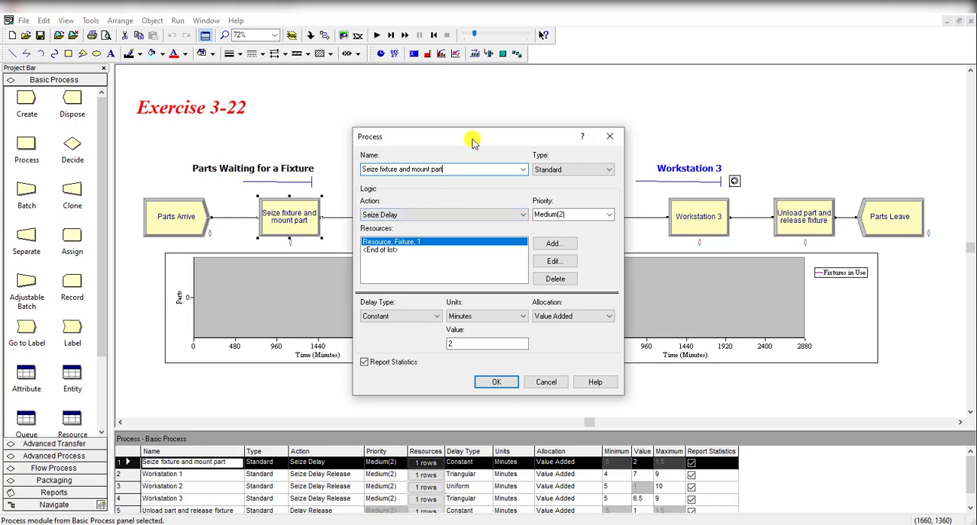
drag(477, 142, 499, 260)
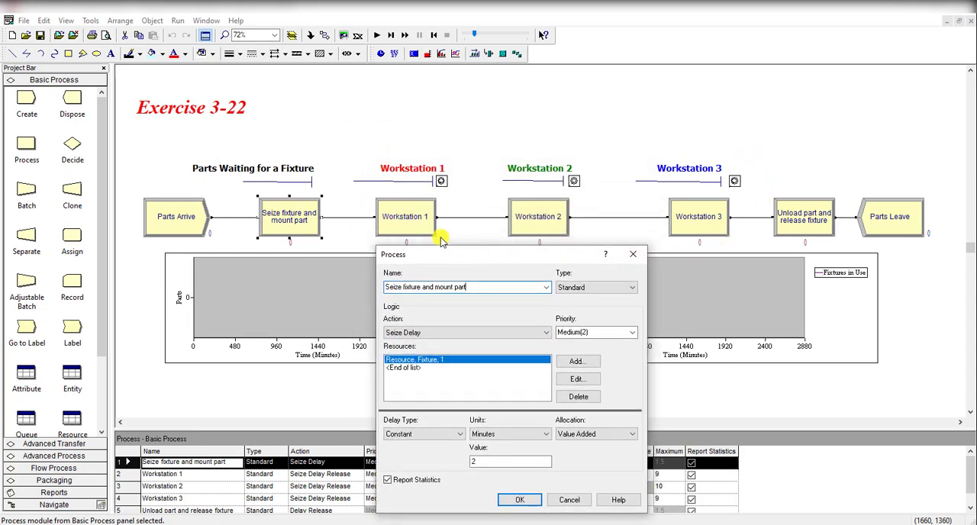
drag(522, 254, 574, 113)
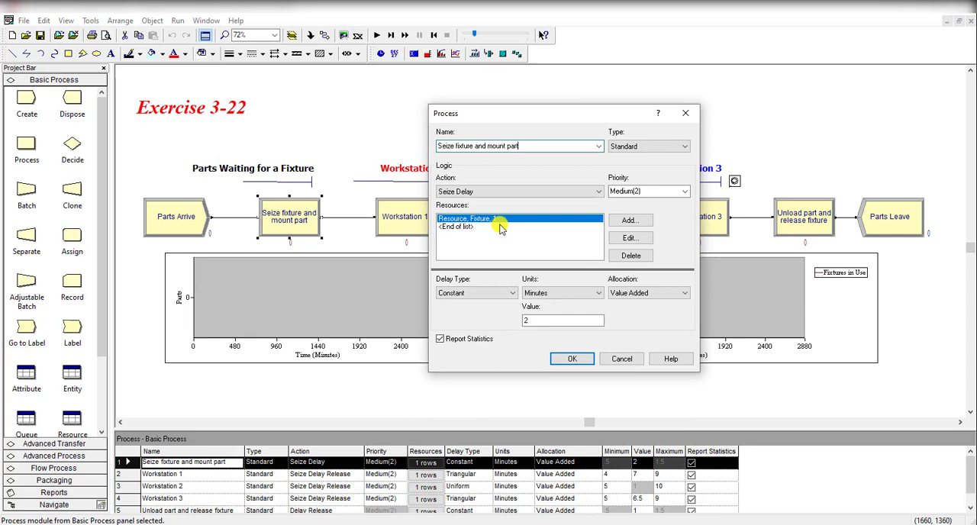
click(509, 192)
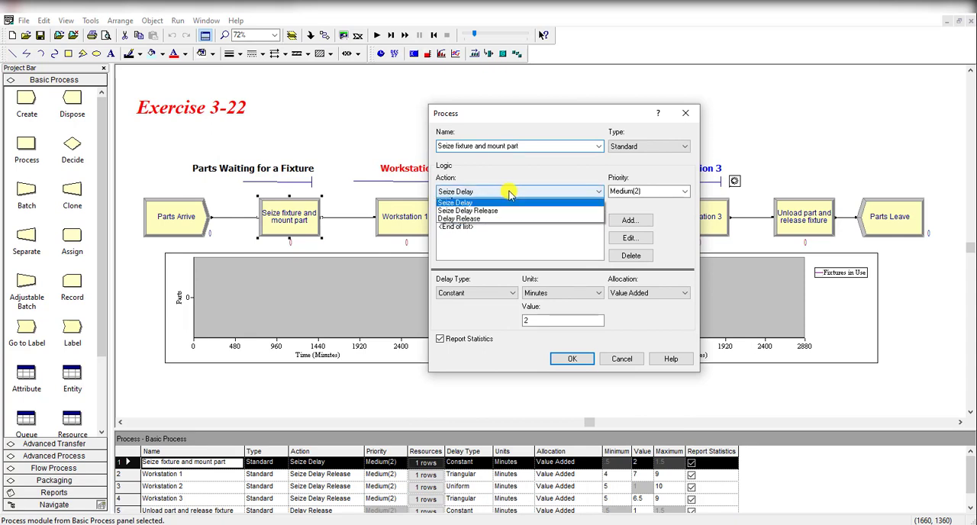
click(509, 194)
click(644, 239)
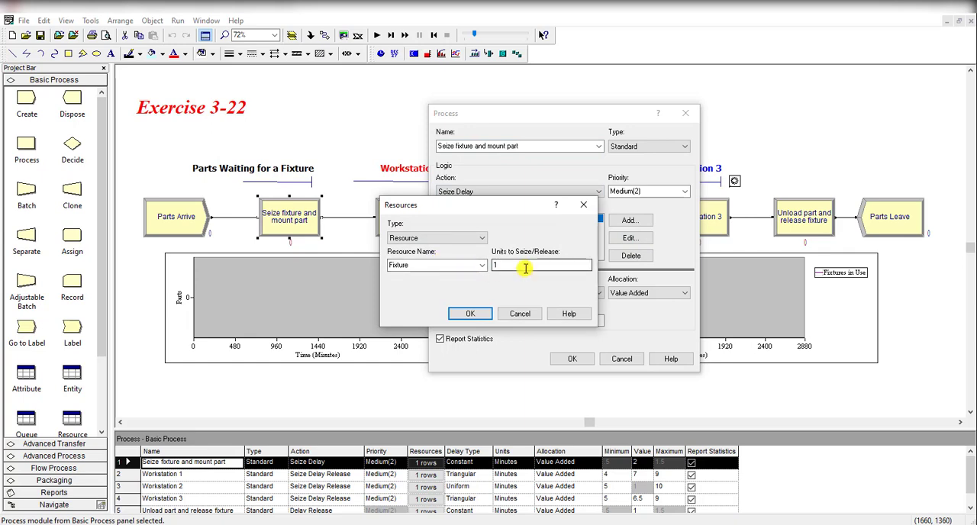
click(469, 313)
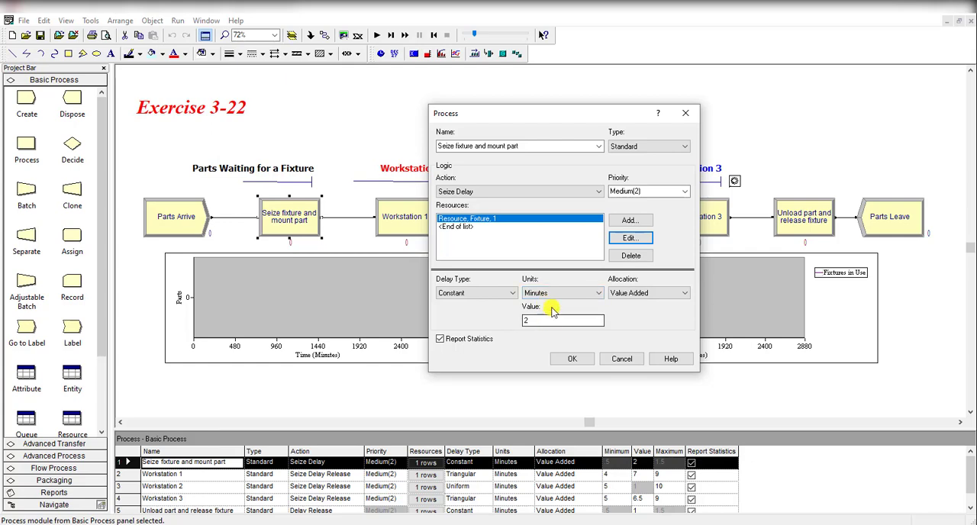
click(567, 356)
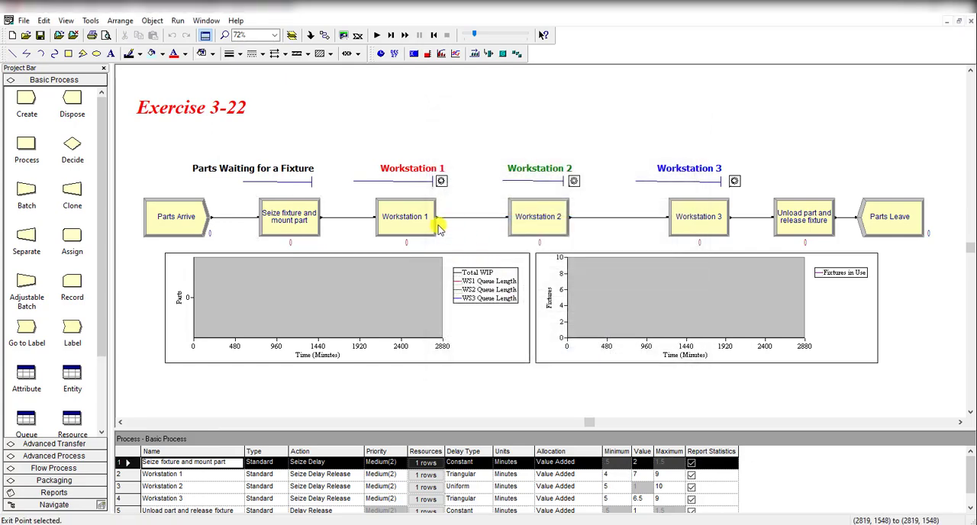
Review the Workstation 1 process, including its action, seized resource and processing-time distribution.
double_click(431, 218)
click(440, 174)
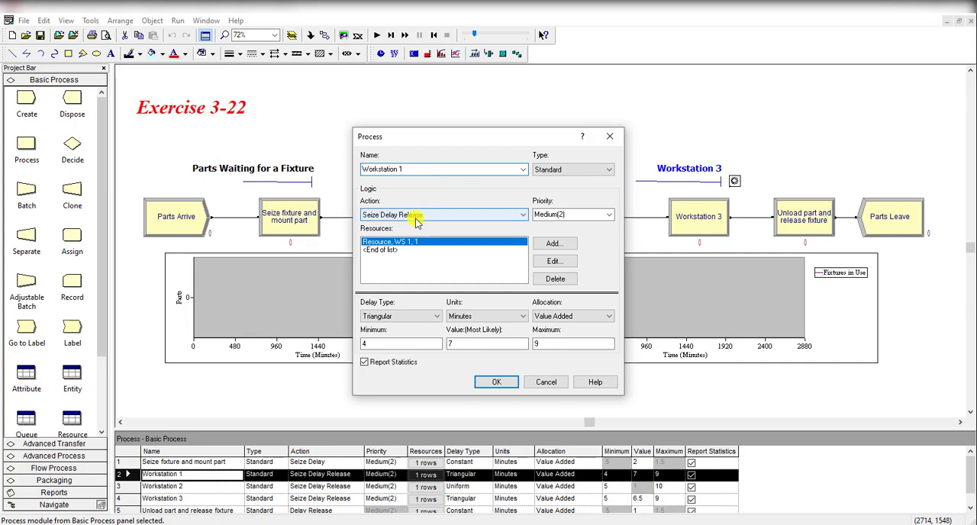
click(544, 261)
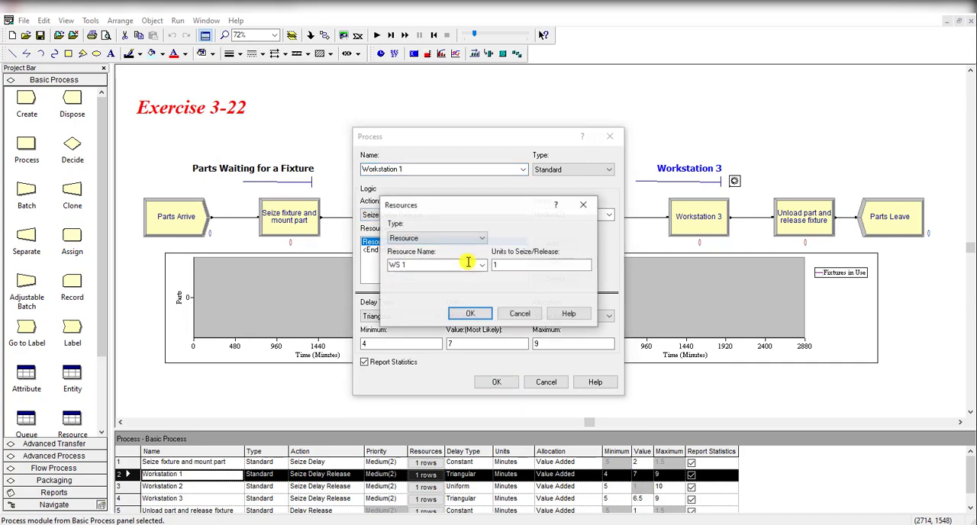
click(472, 315)
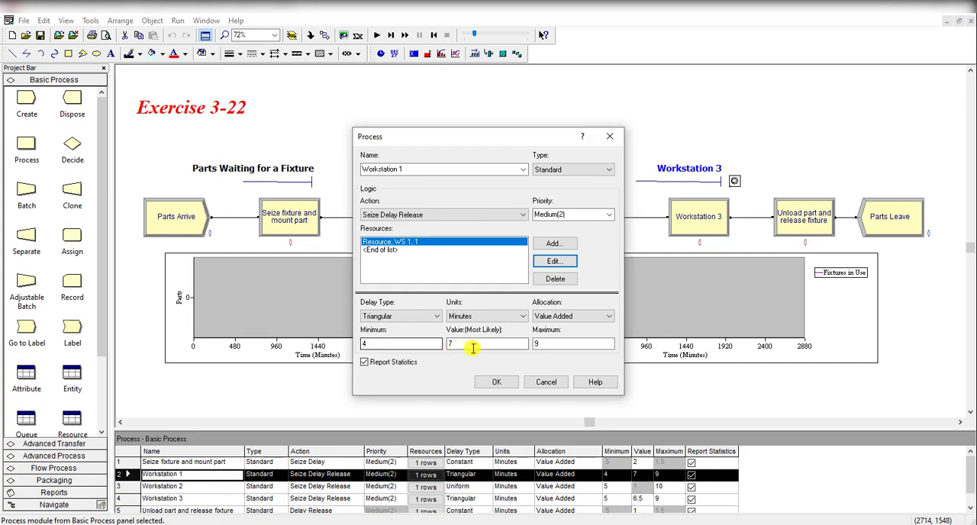
click(496, 382)
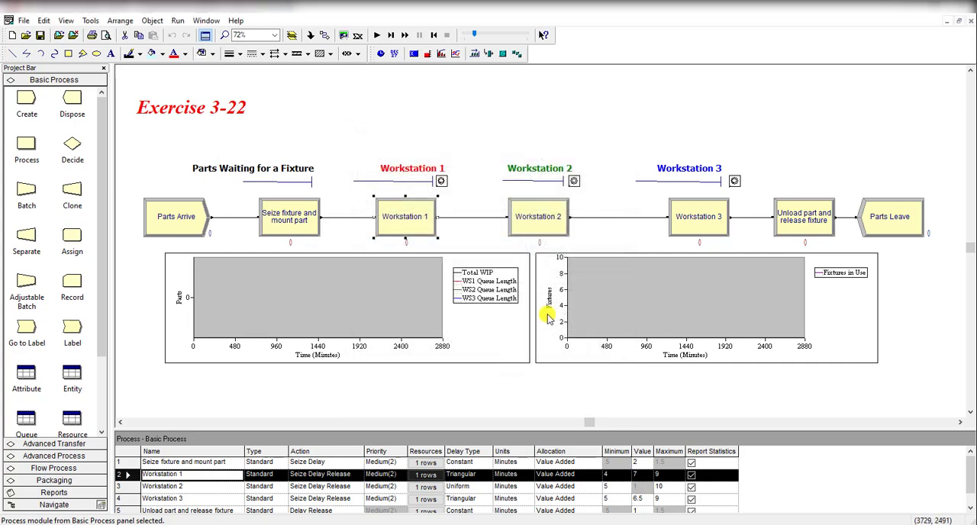
Review the Workstation 2 process, including its resource, units to seize and delay distribution.
double_click(558, 219)
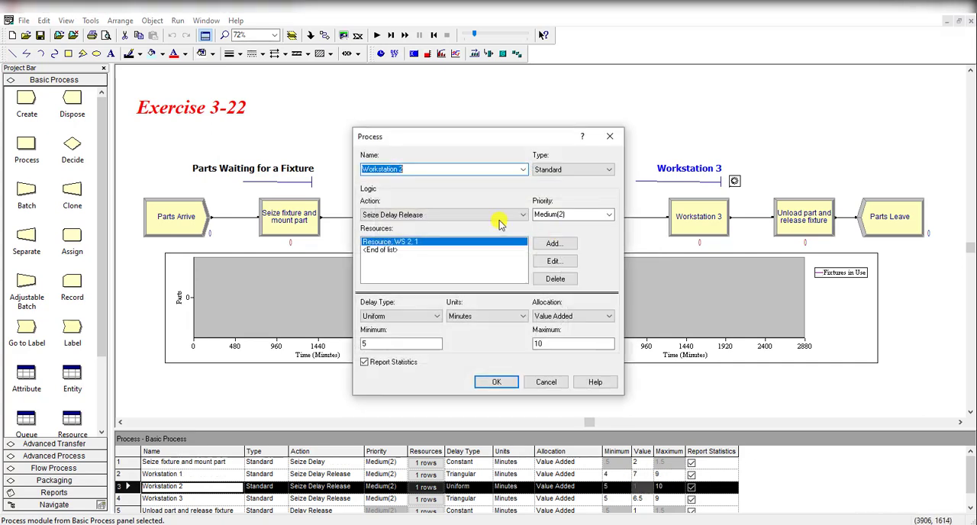
click(452, 168)
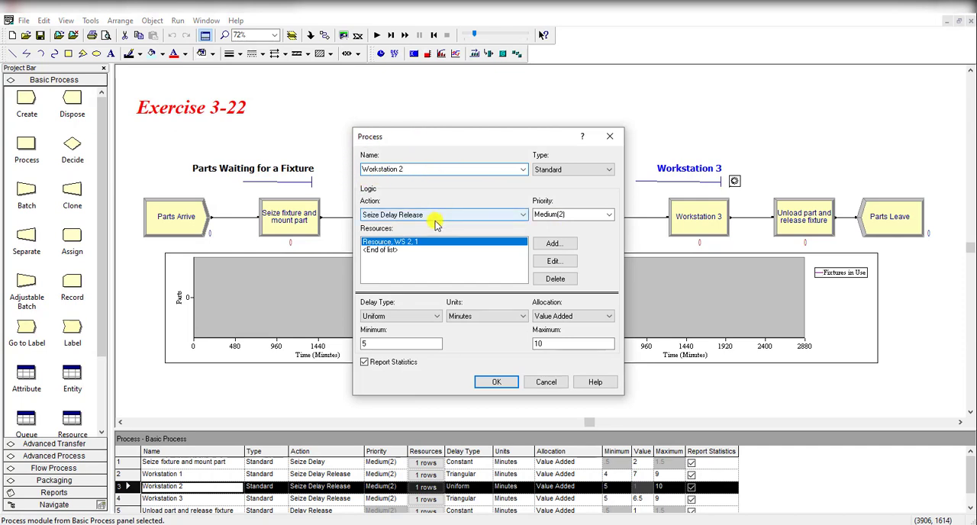
click(543, 261)
click(493, 265)
text(1)
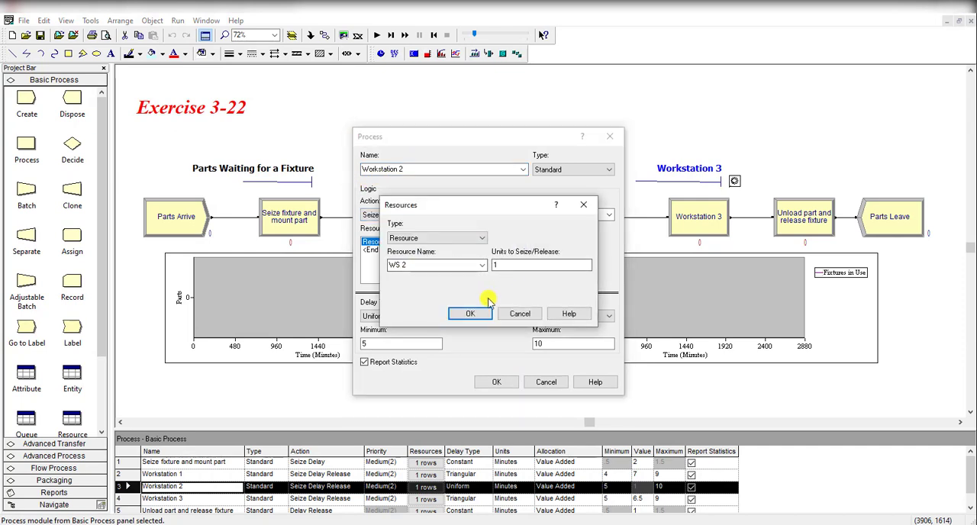
click(470, 314)
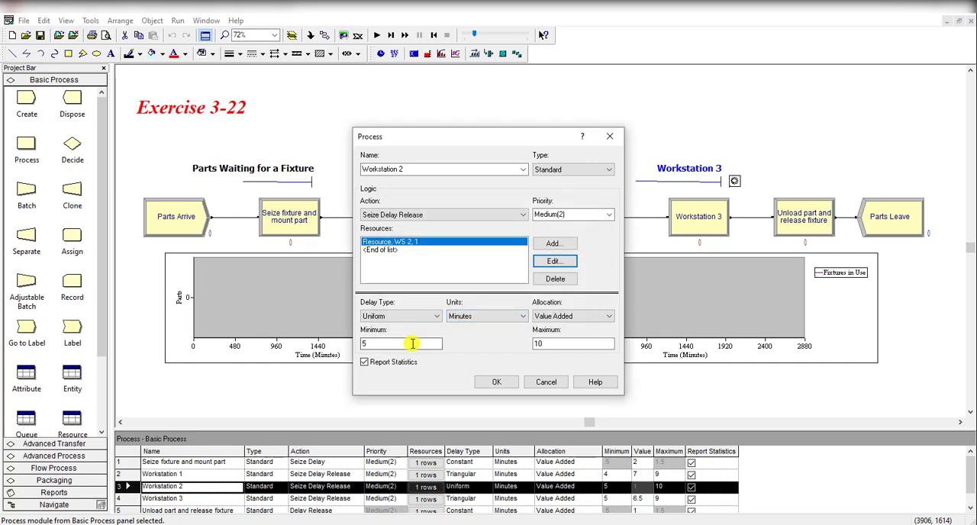
click(496, 382)
Review the Workstation 3 process, including its seized resource and delay parameters.
click(683, 237)
double_click(683, 237)
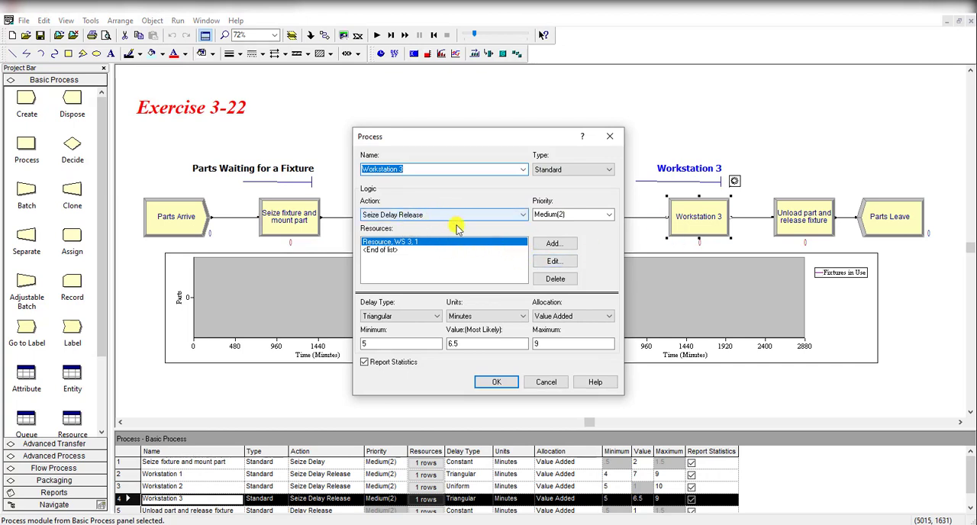
click(555, 261)
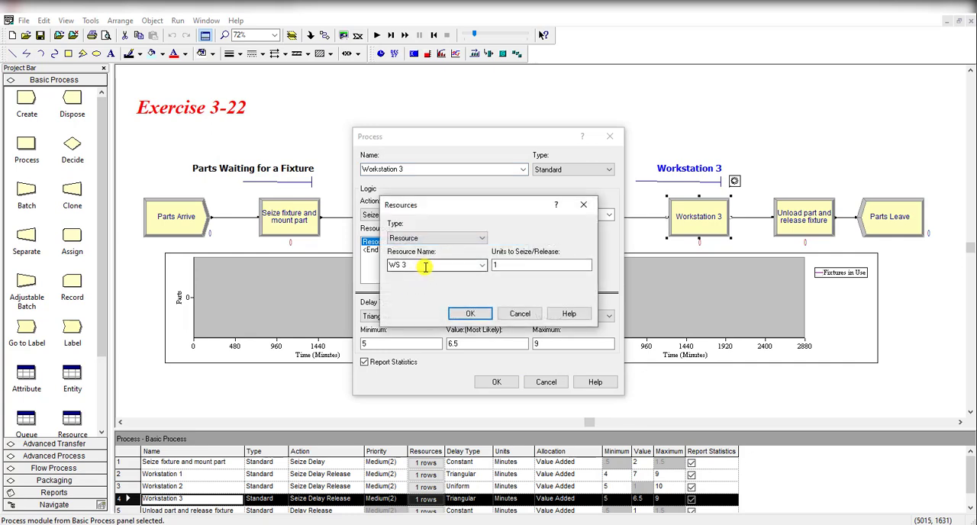
click(467, 314)
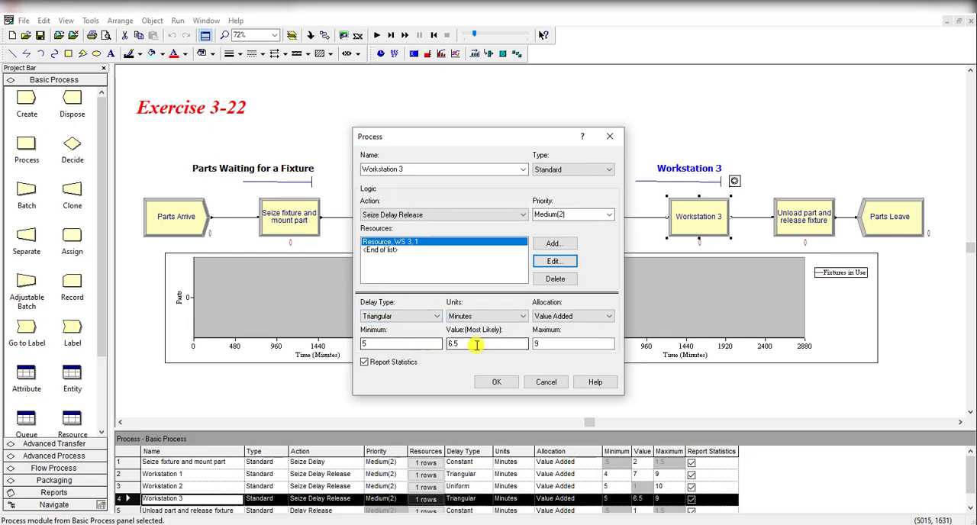
click(497, 384)
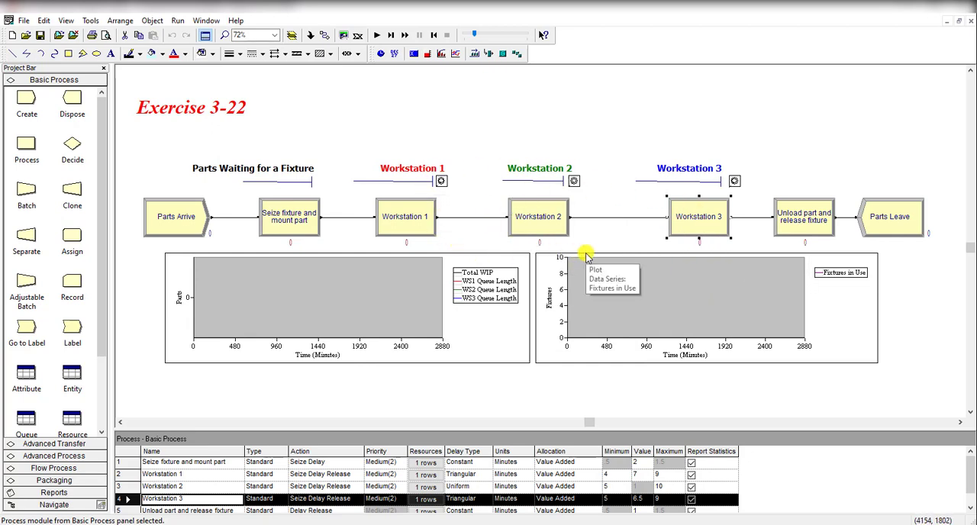
Review the action, released resource and removal delay of the "Unload part and release fixture" process.
double_click(784, 235)
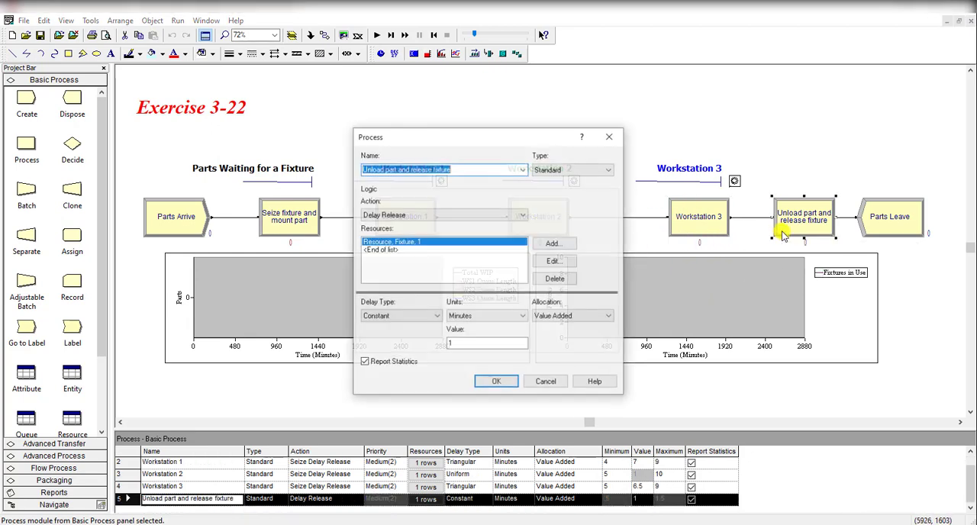
click(494, 169)
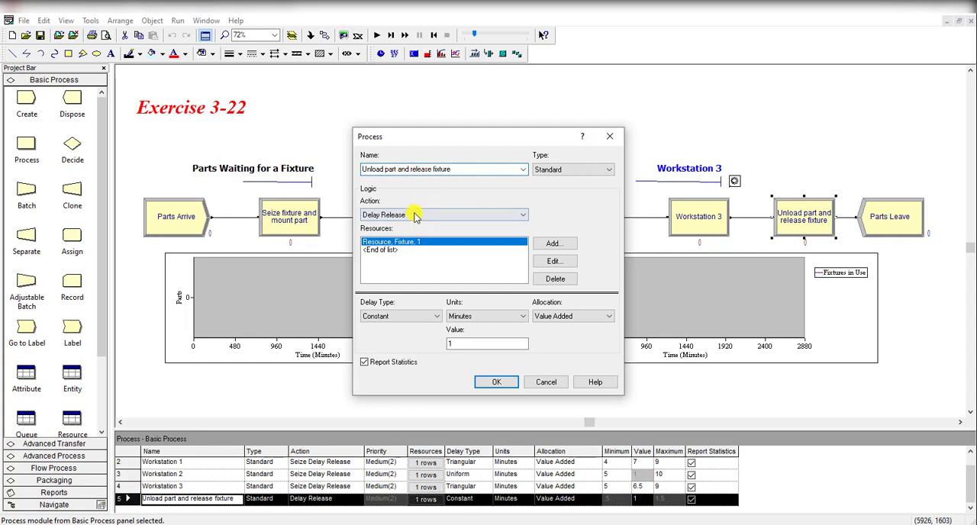
drag(464, 138, 593, 134)
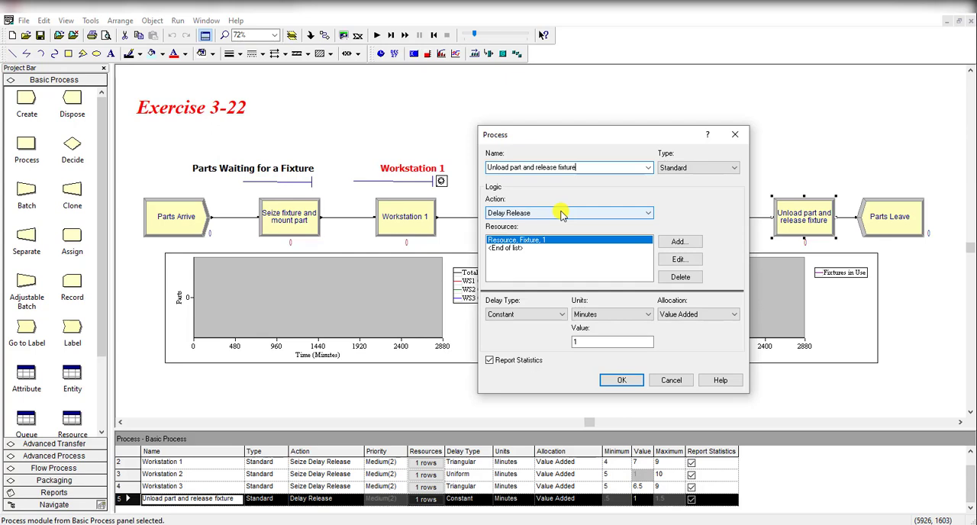
drag(651, 136, 627, 132)
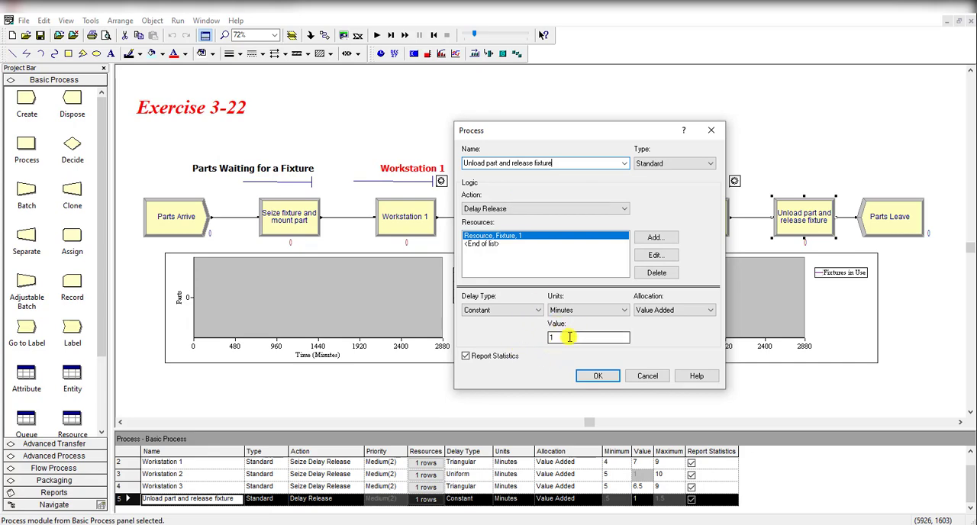
click(597, 376)
Review the parts plot's data series, checking the expressions for Total WIP and the queue lengths of all three workstations.
double_click(440, 333)
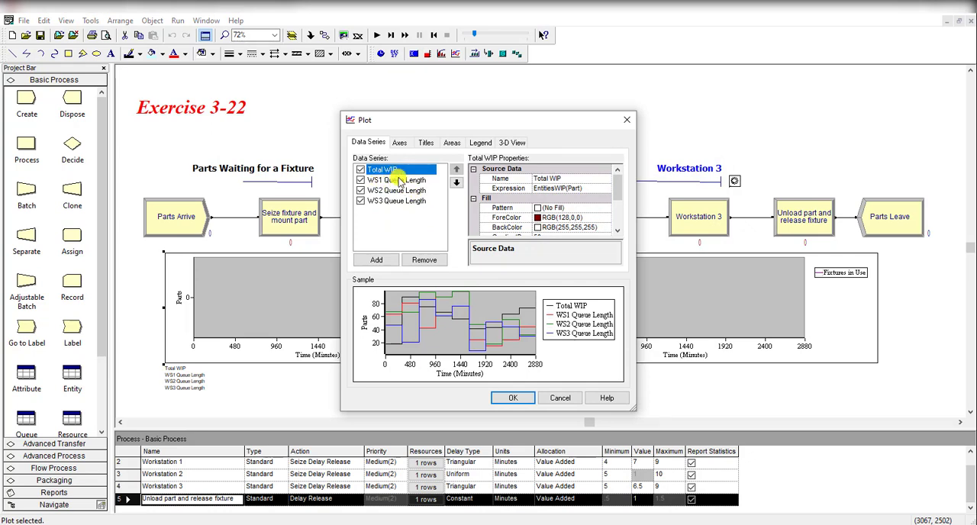
click(400, 180)
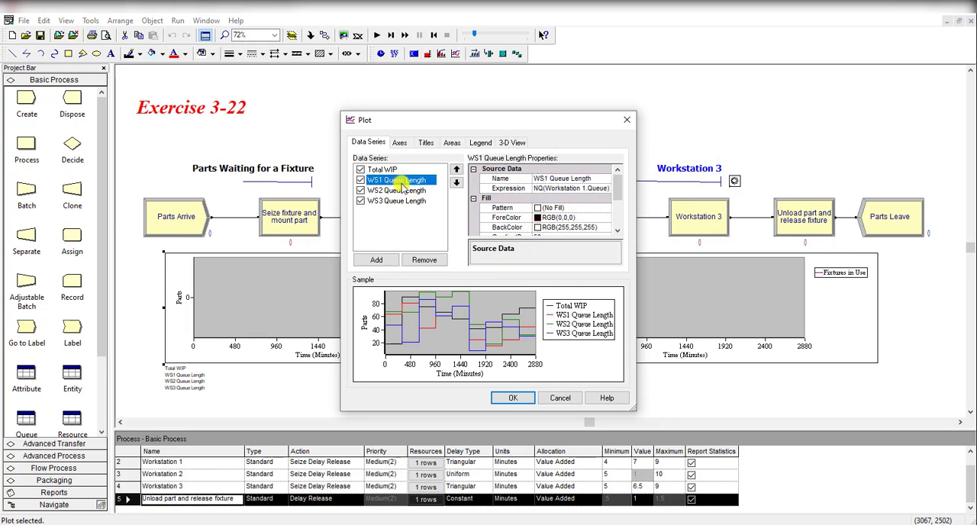
click(403, 191)
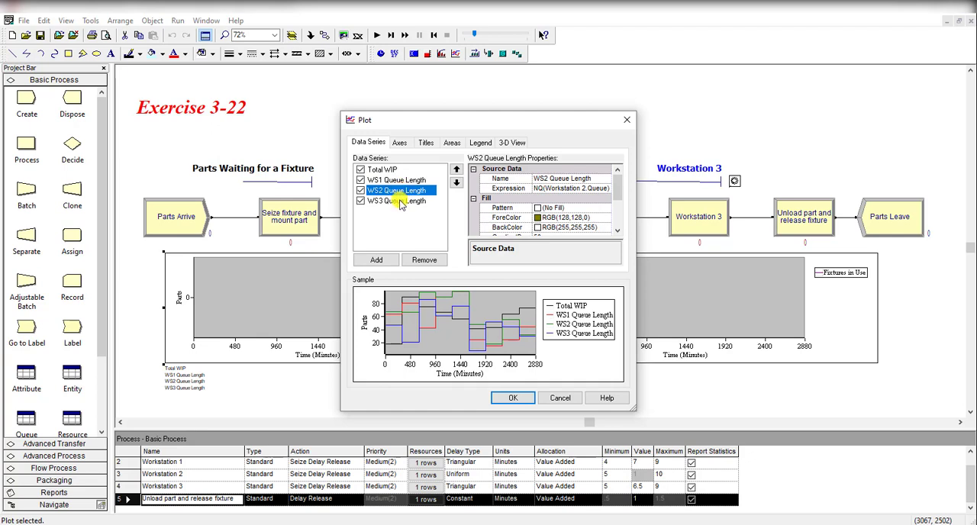
click(401, 202)
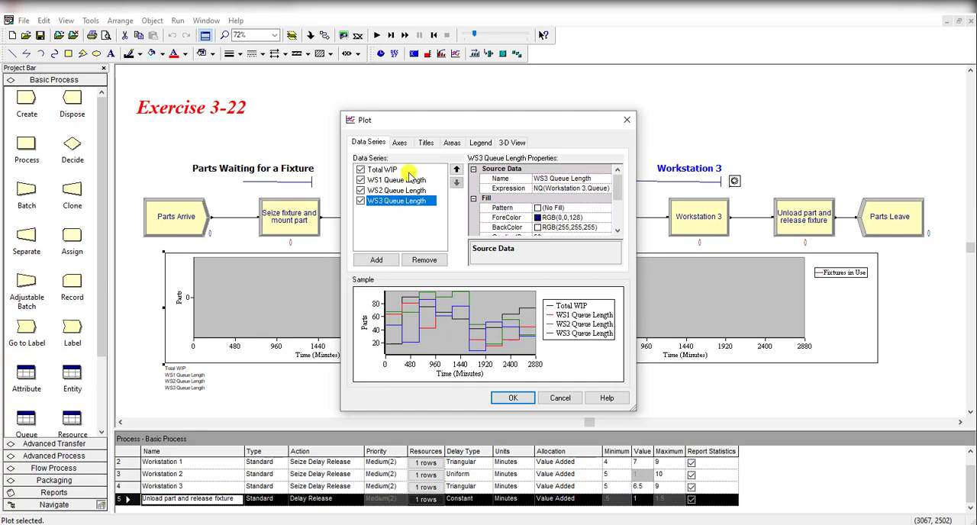
click(408, 170)
click(571, 189)
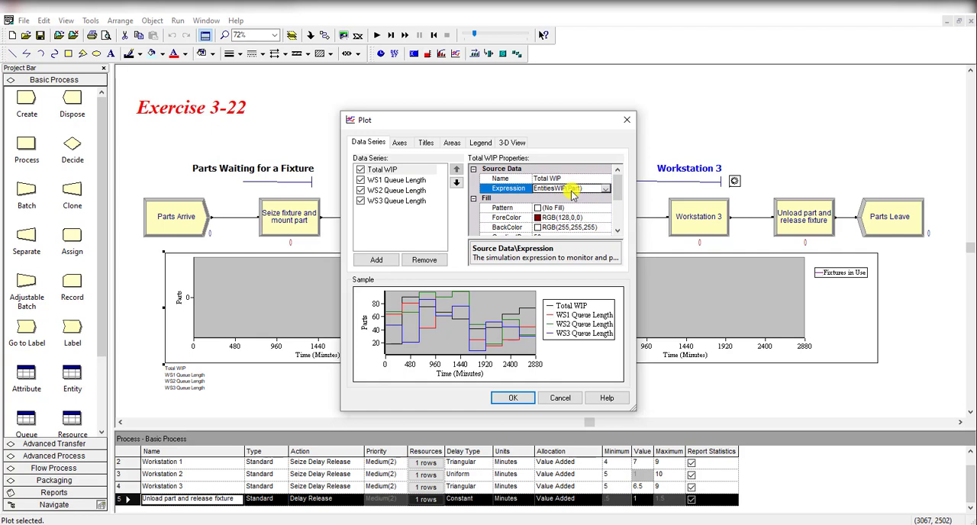
click(422, 180)
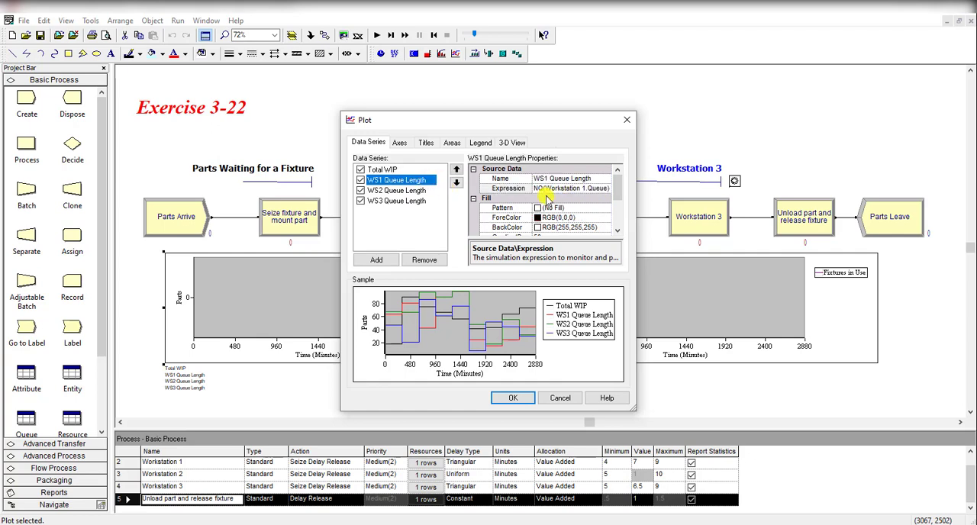
click(427, 190)
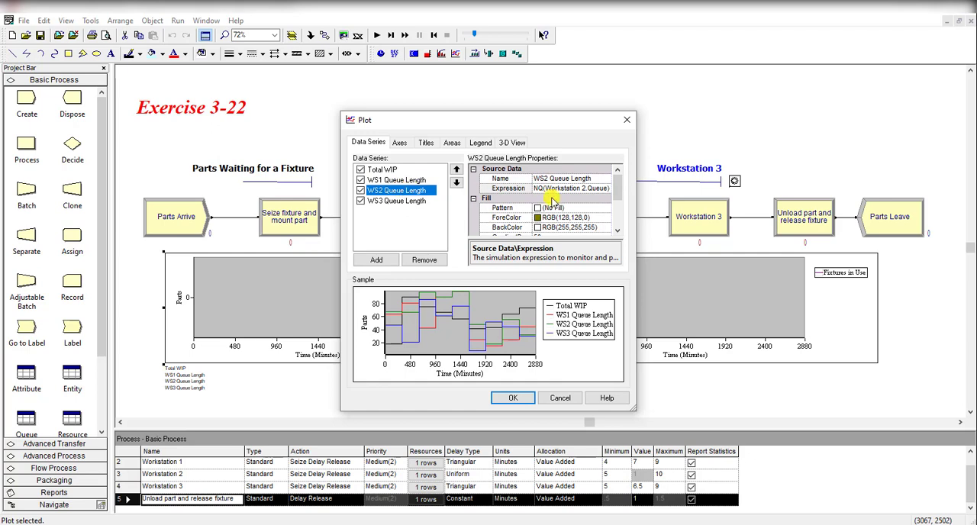
click(419, 200)
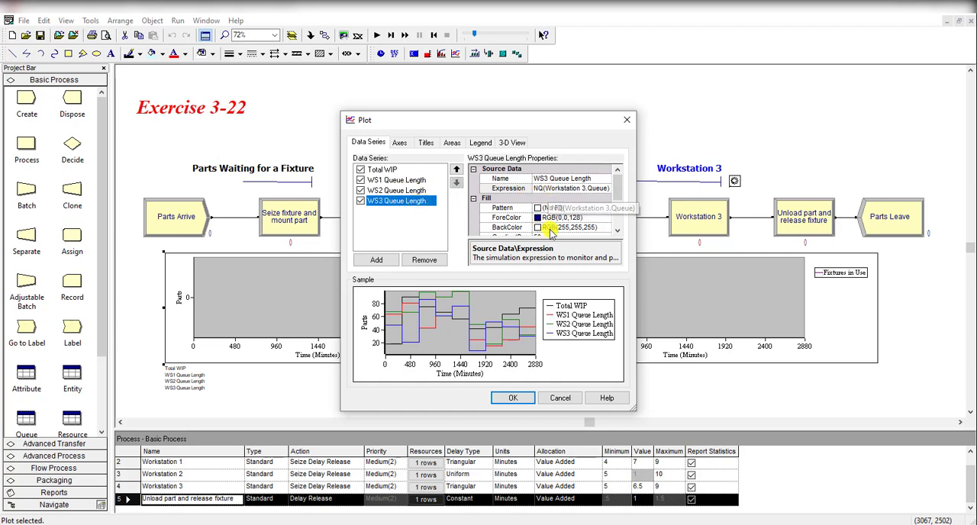
click(517, 400)
Review the fixtures plot, checking the source expression of its Fixtures in Use data series.
double_click(589, 349)
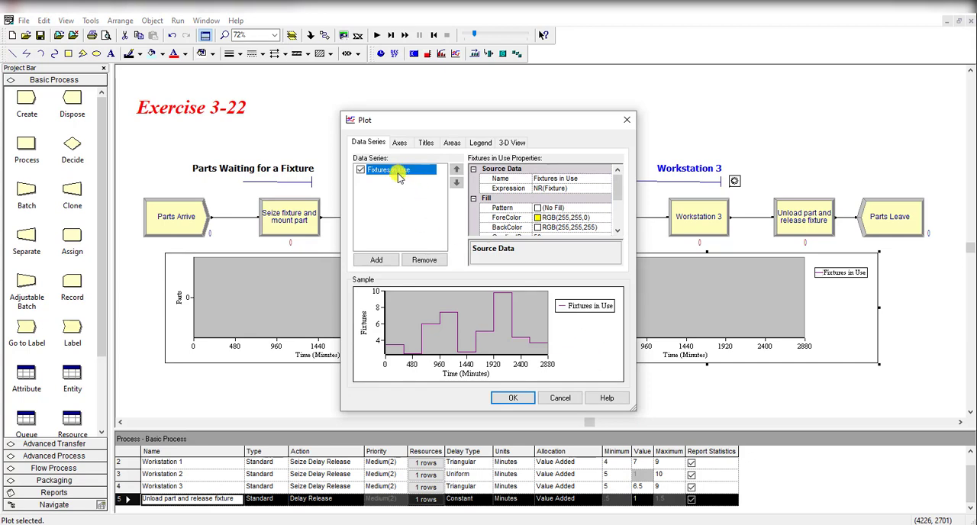
click(539, 188)
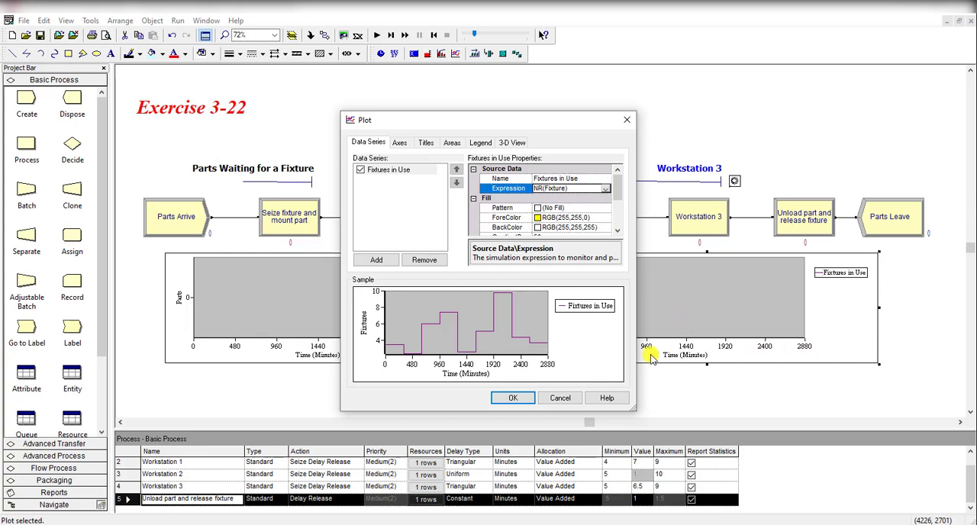
click(562, 399)
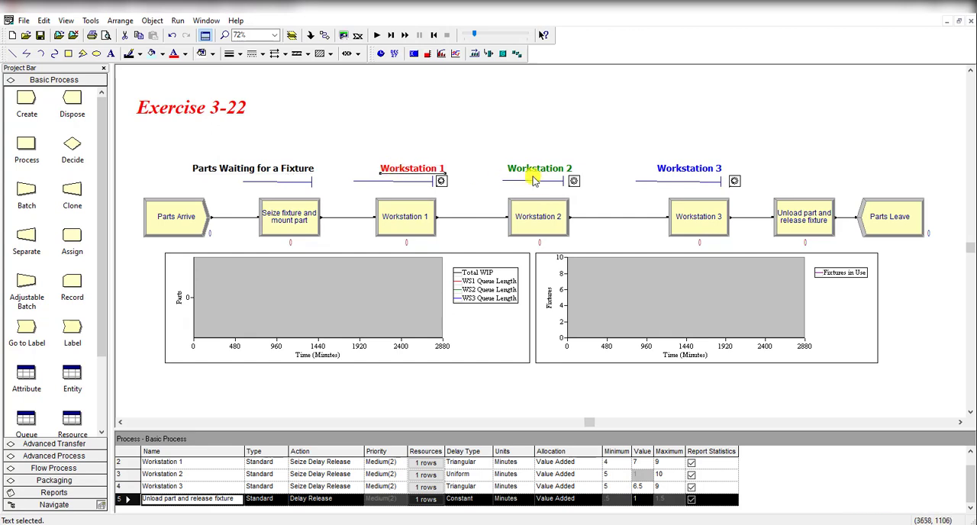
Inspect the workstation labels above the flowchart and the state pictures of the Workstation 1 resource animation.
click(671, 169)
click(492, 145)
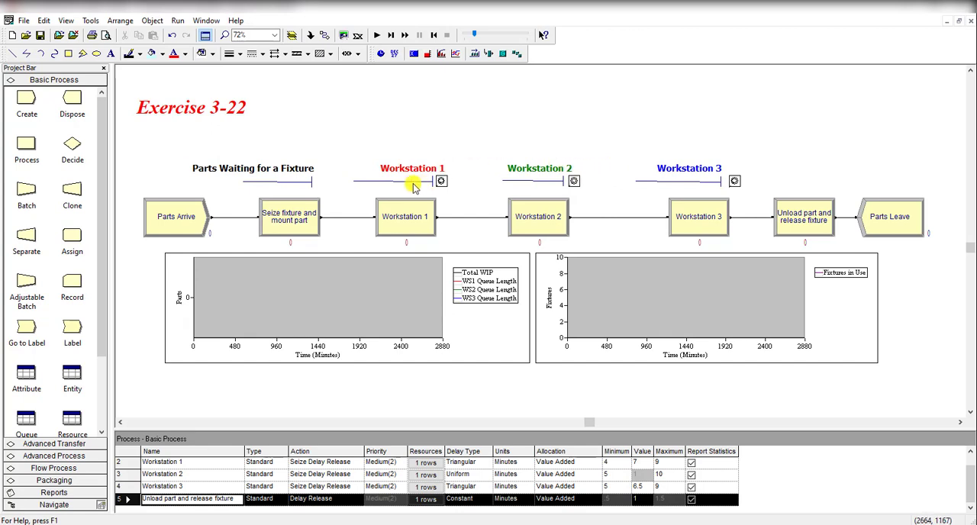
double_click(441, 181)
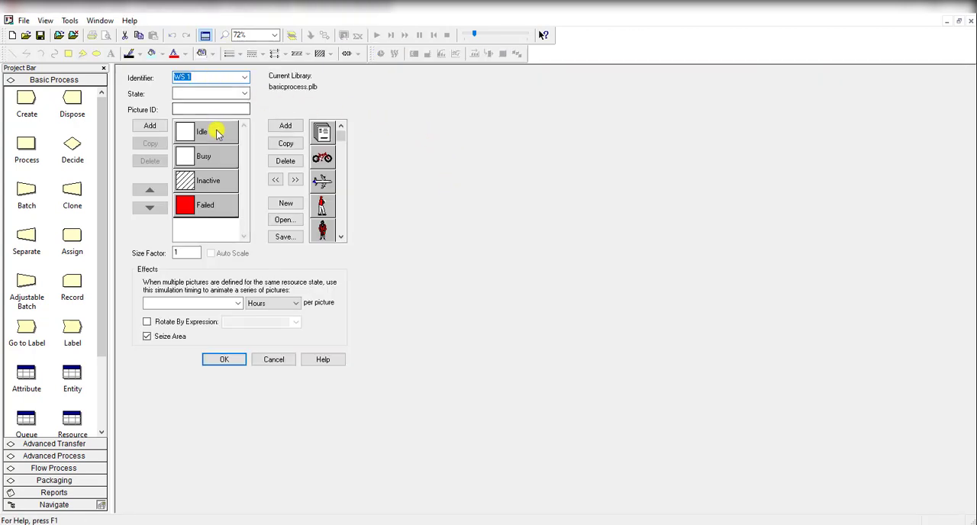
click(280, 359)
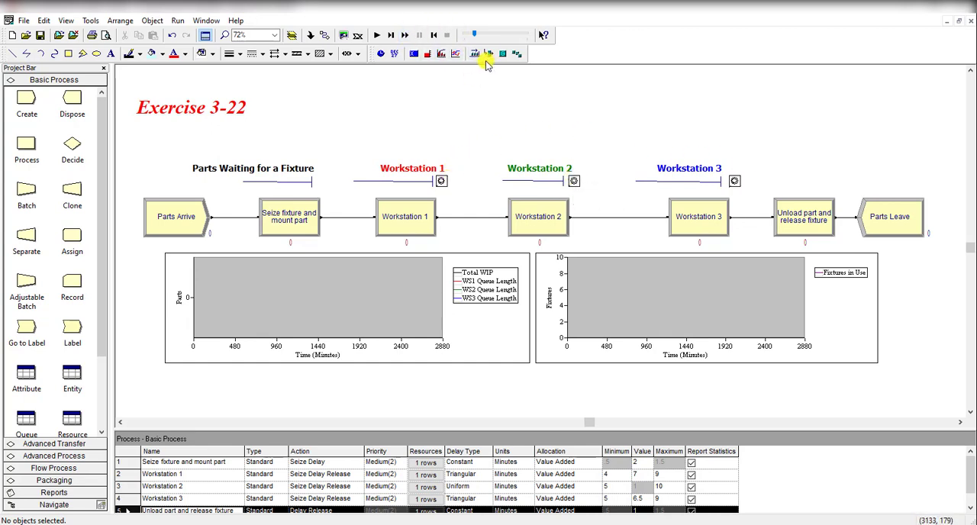
Review the Entity data for the part type's initial picture and the Queue data for each queue's ranking rule.
scroll(61, 355, down, 2)
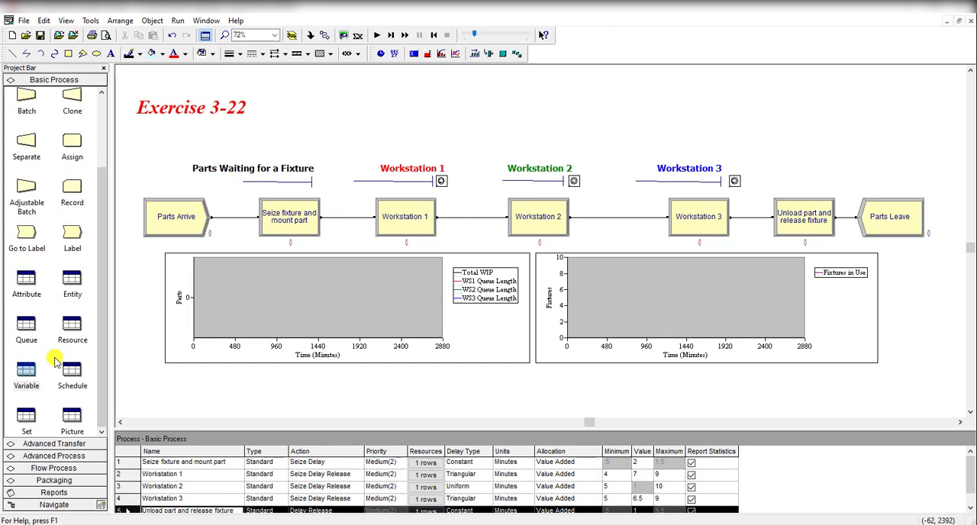
click(67, 287)
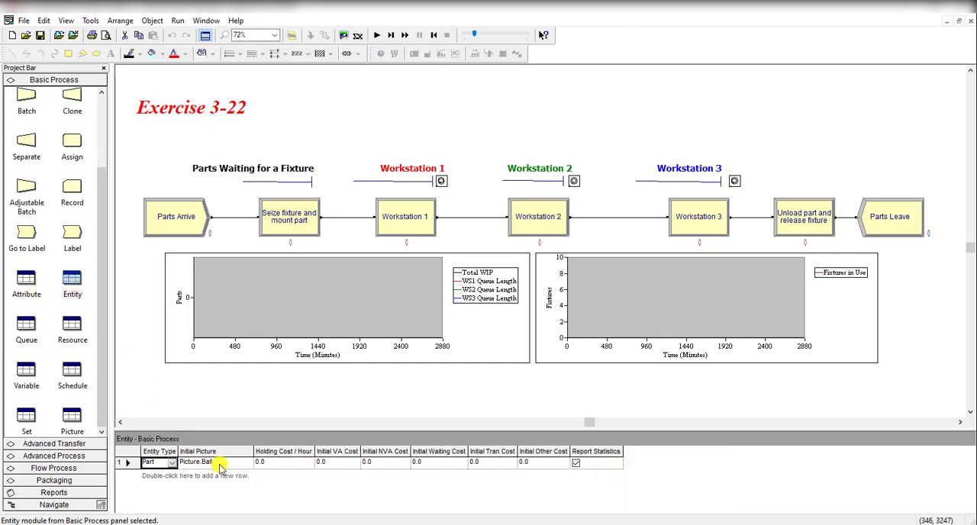
click(26, 327)
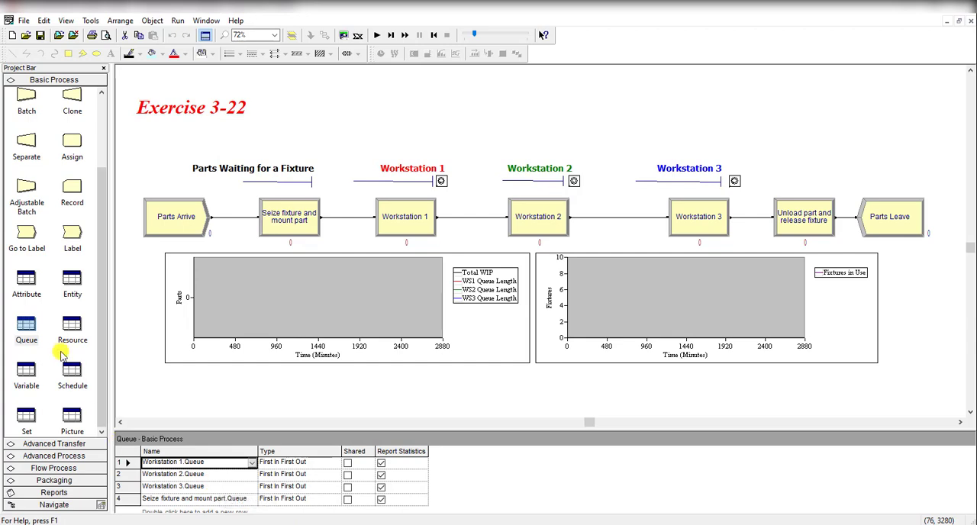
Review the Resource data, checking the type and capacity of the Fixture, WS 1, WS 2 and WS 3 resources.
click(73, 329)
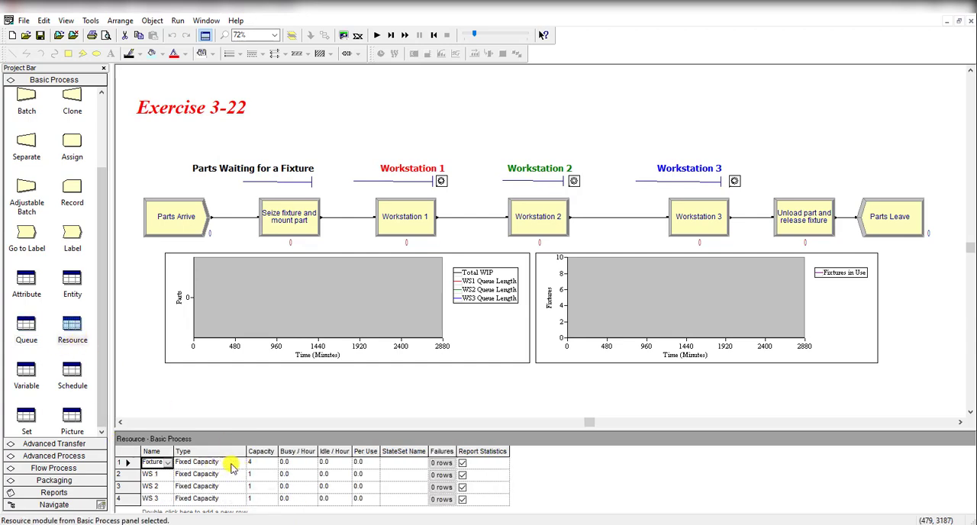
click(231, 463)
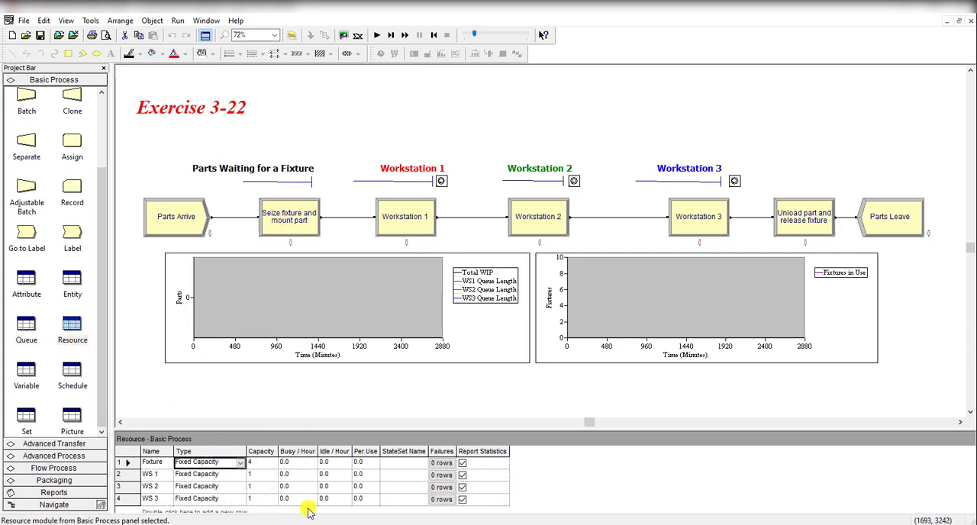
click(216, 475)
click(219, 486)
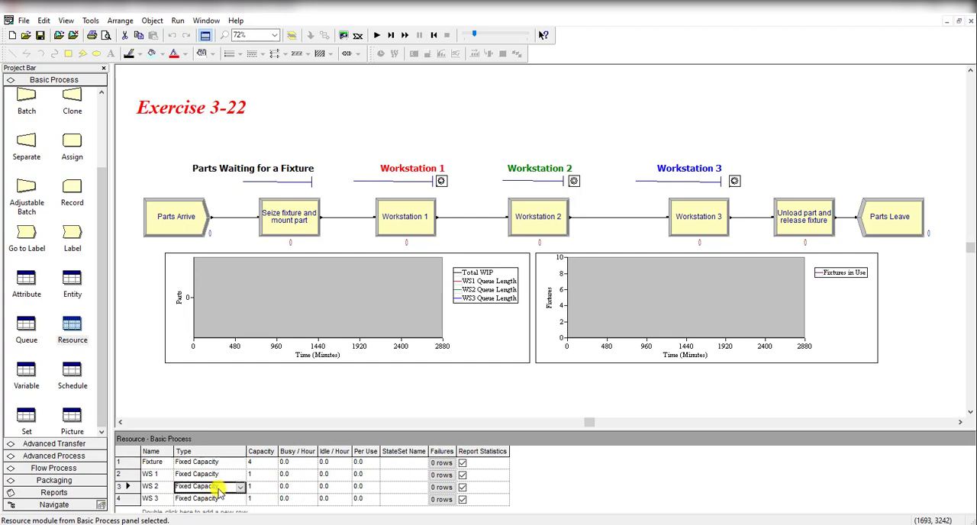
click(222, 498)
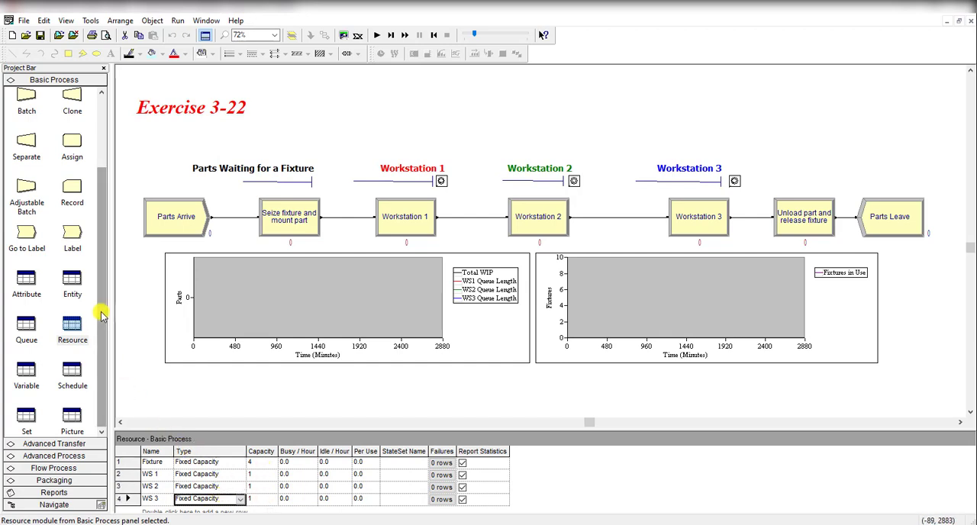
Review the run's replication parameters, including number of replications, replication length, hours per day and base time units.
click(177, 23)
click(195, 34)
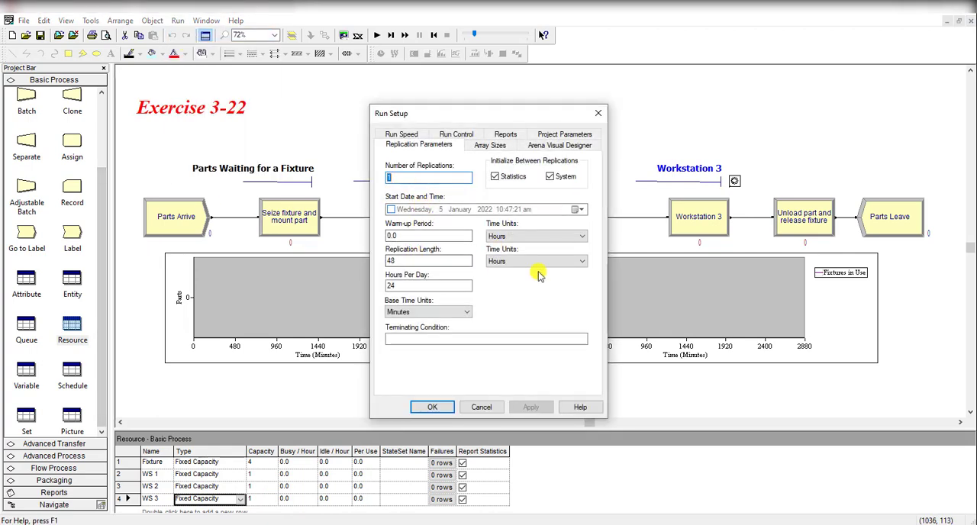
click(434, 407)
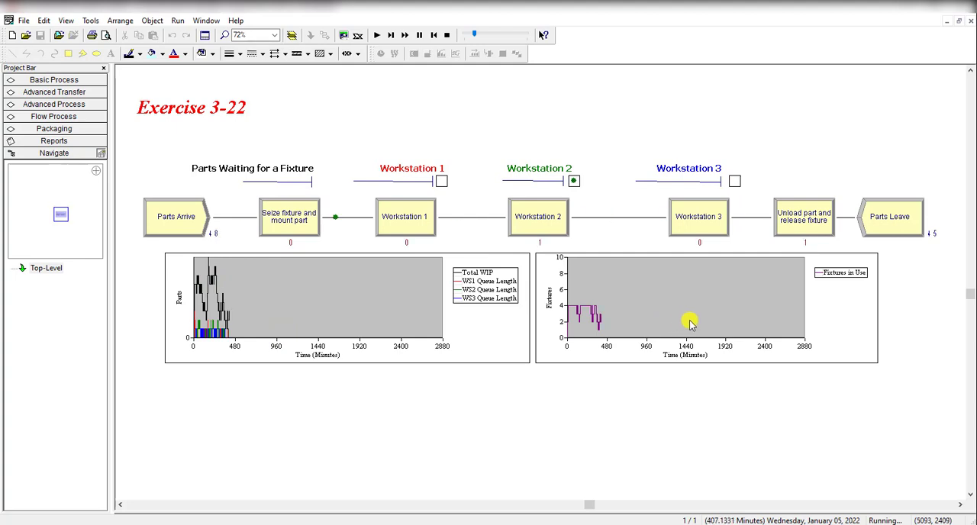
Fast-forward the simulation run to completion after raising the animation speed factor to about 5.2, and accept viewing the results.
drag(477, 34, 510, 34)
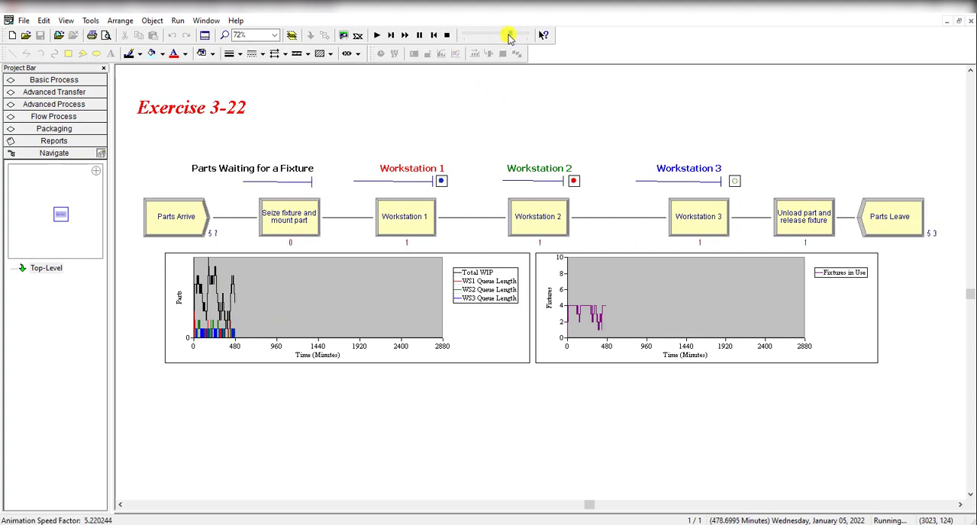
click(407, 37)
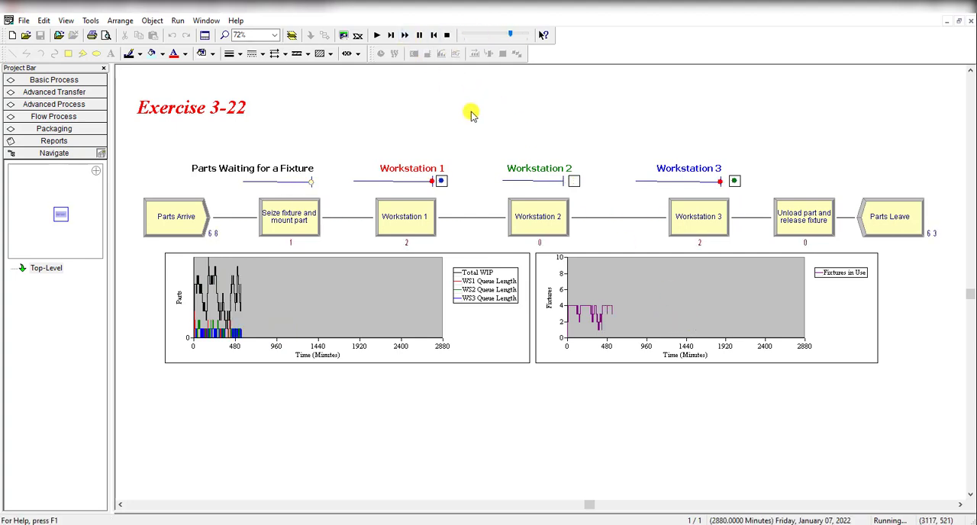
click(495, 291)
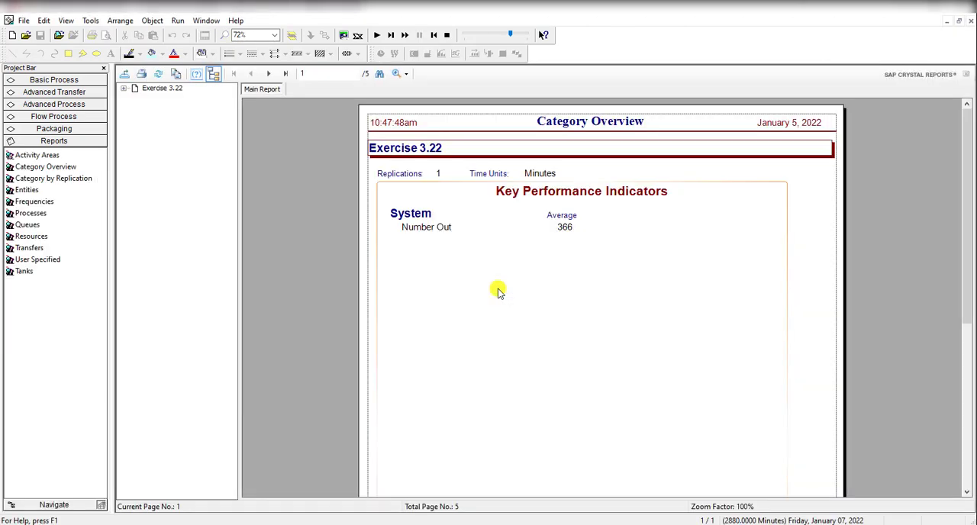
Examine the Entity section of the Category Overview report for part times, numbers in and out, and WIP.
click(124, 89)
click(159, 98)
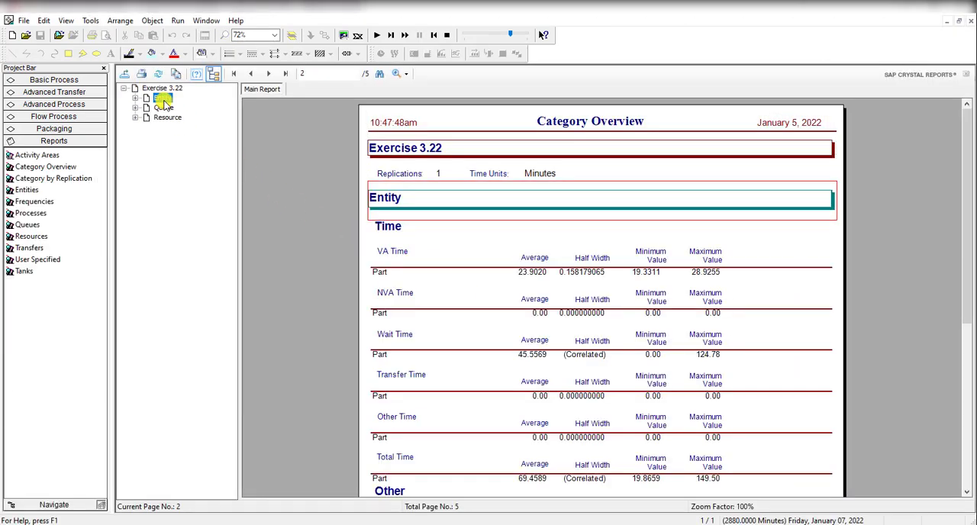
scroll(405, 336, down, 5)
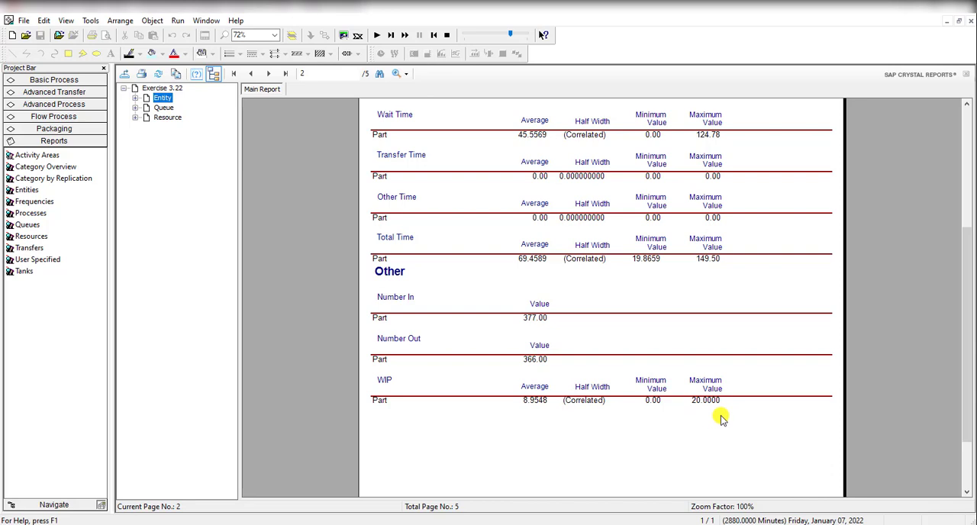
Examine the report's Queue waiting statistics and the Resource usage statistics down to the scheduled utilization chart.
click(163, 107)
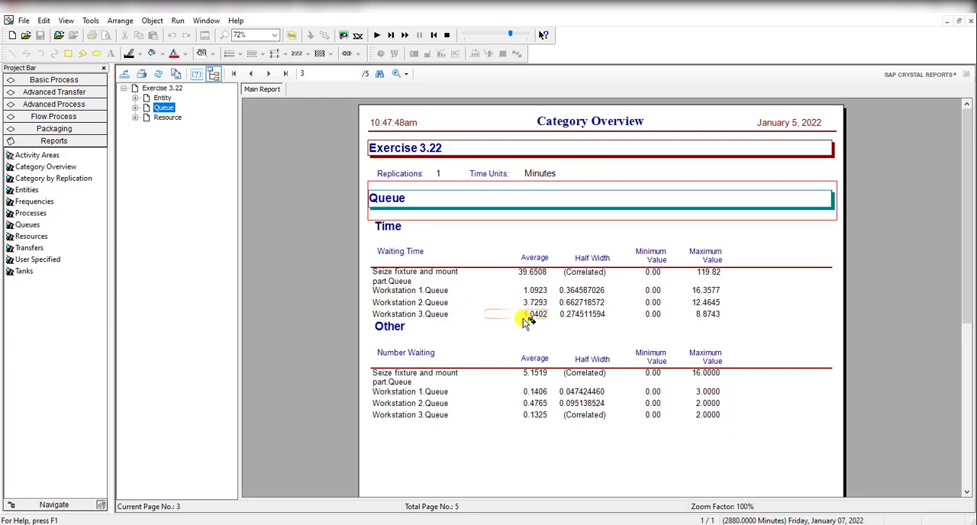
click(167, 117)
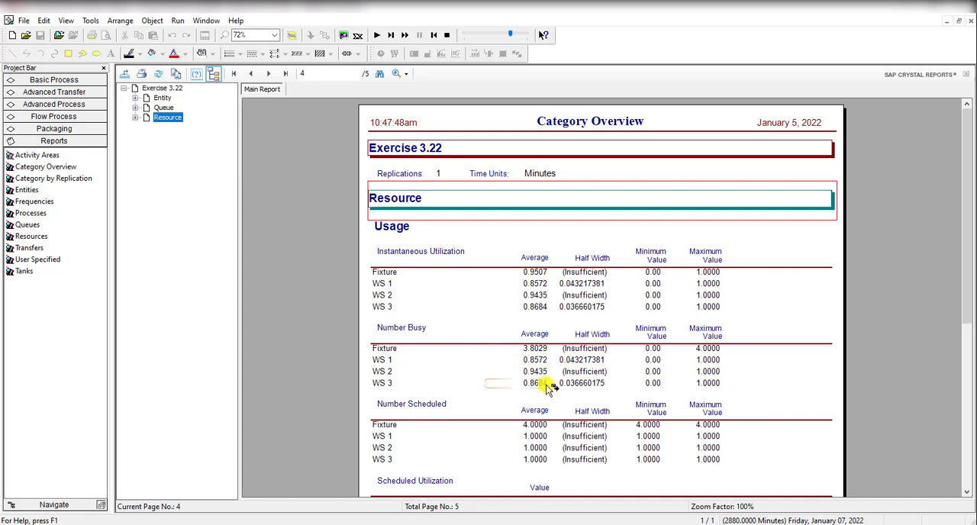
scroll(534, 403, down, 5)
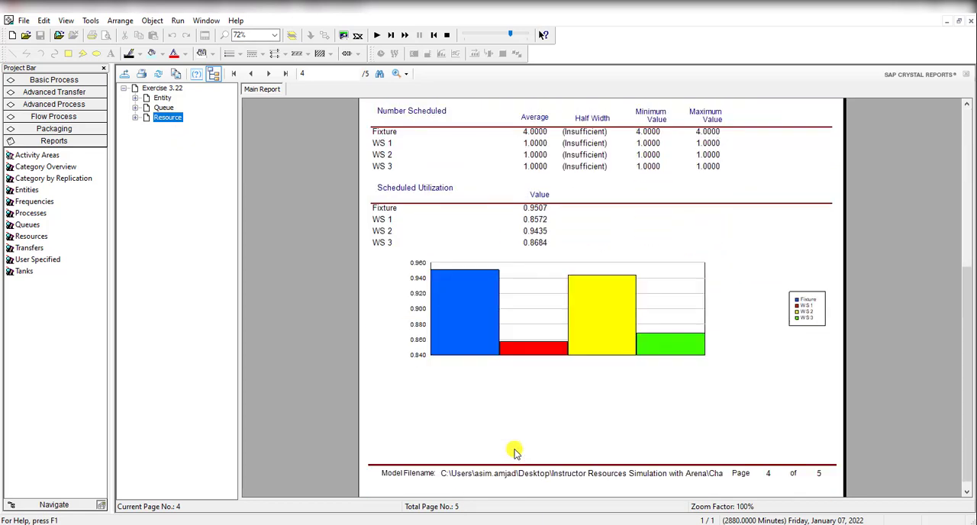